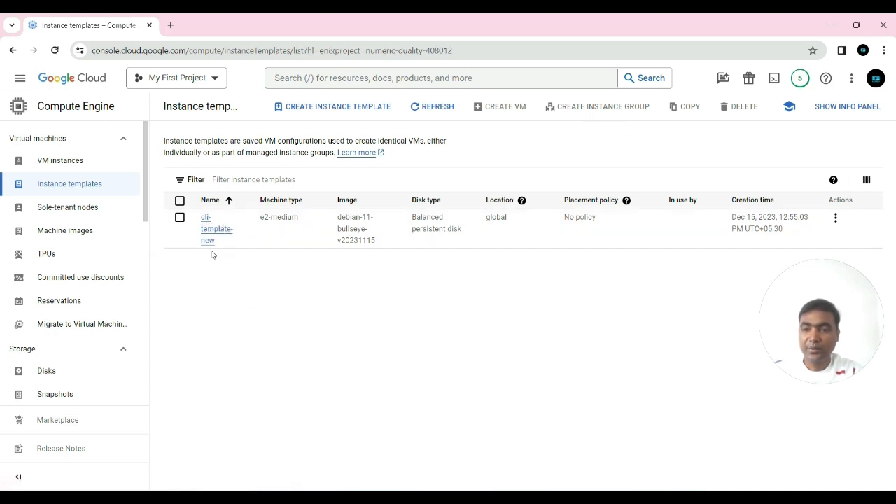
Start creating a VM instance from the instance template cli-template-new.
click(180, 219)
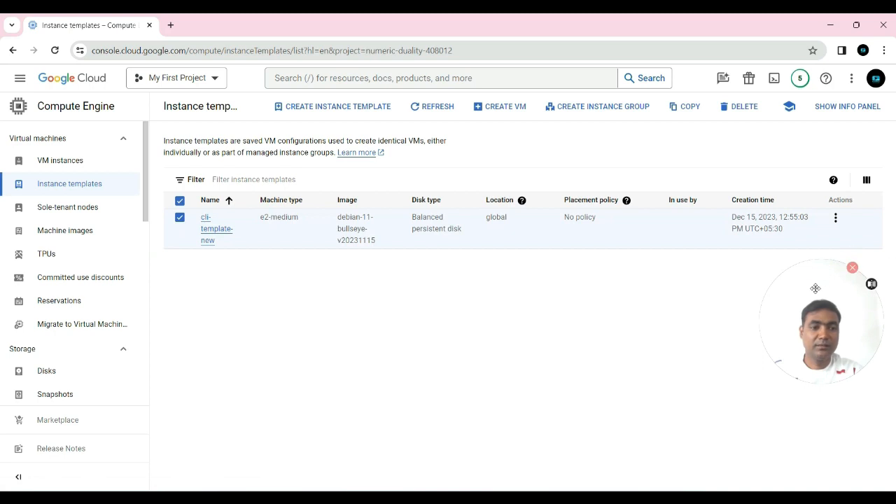
drag(814, 289, 807, 334)
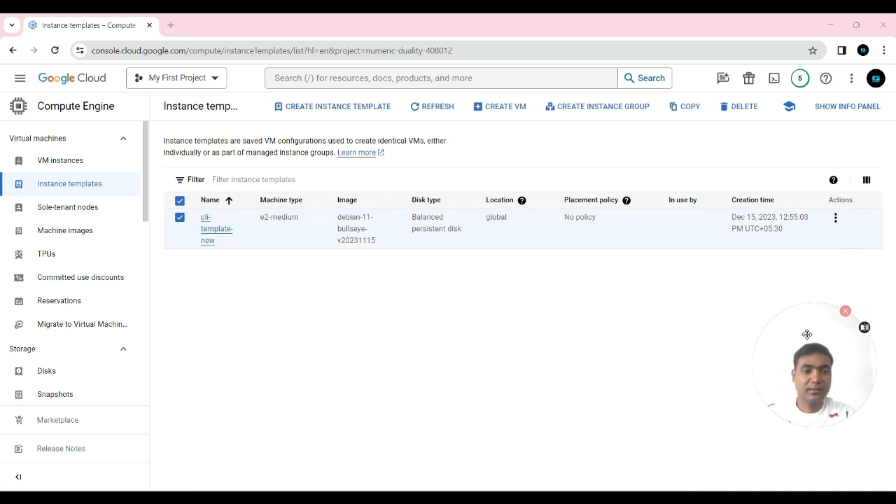
click(836, 220)
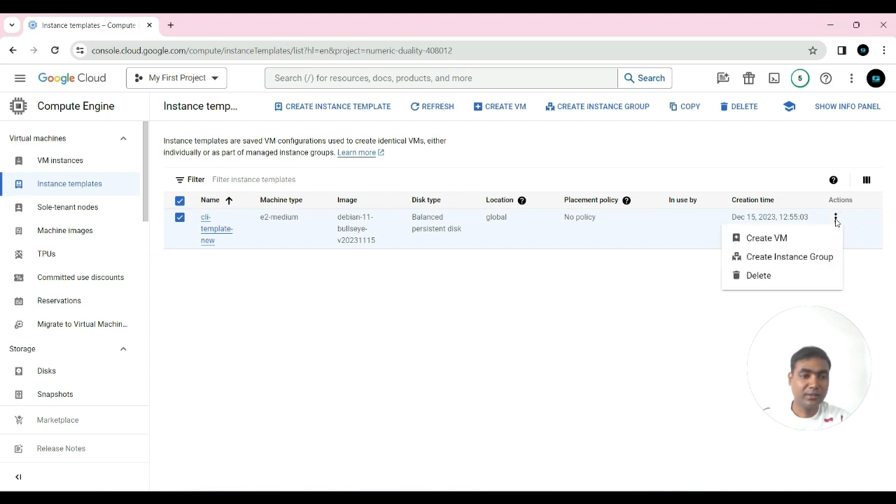
click(768, 239)
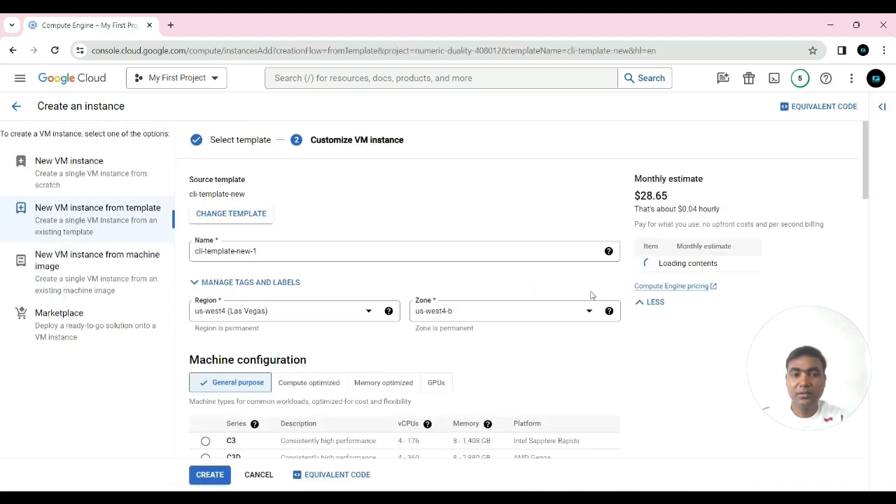
Name the VM instance new-linux-server.
drag(259, 251, 191, 250)
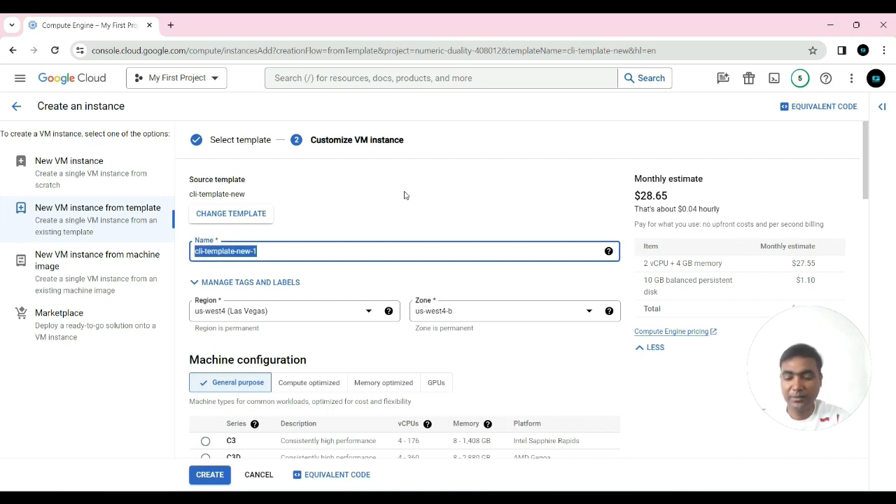
text(new-linux-server)
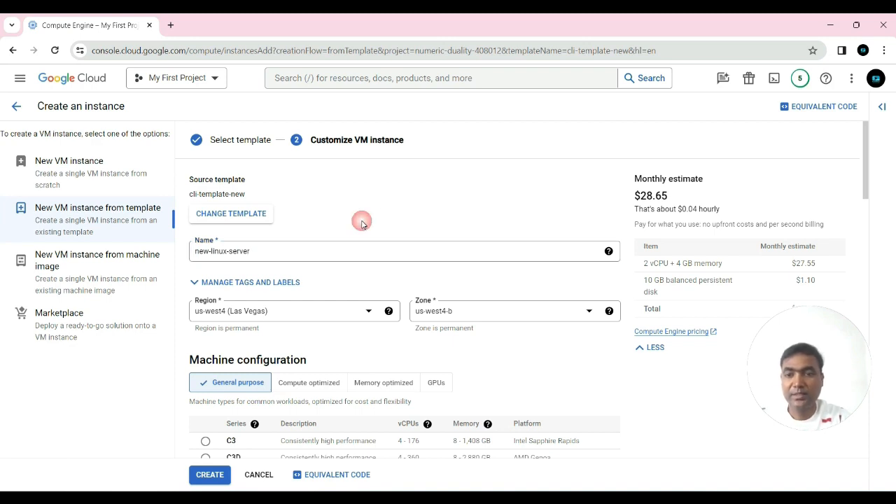
click(363, 223)
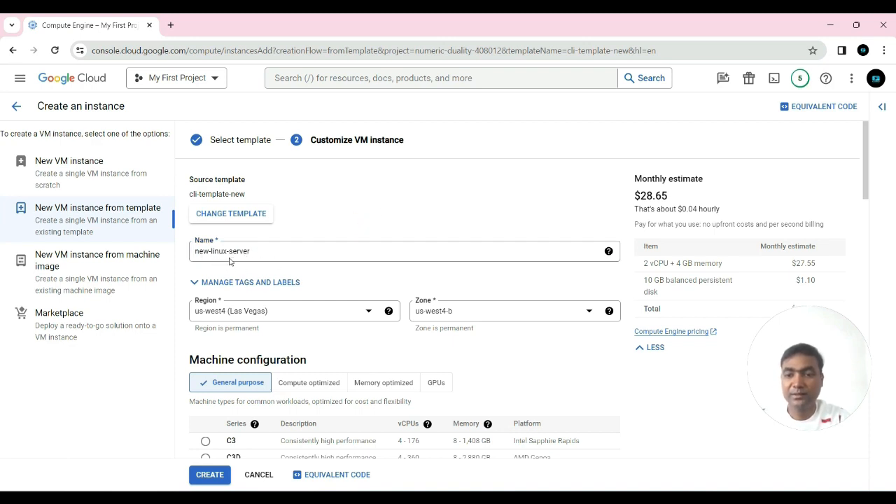
Set the instance's region to us-central1 (Iowa).
scroll(371, 287, down, 1)
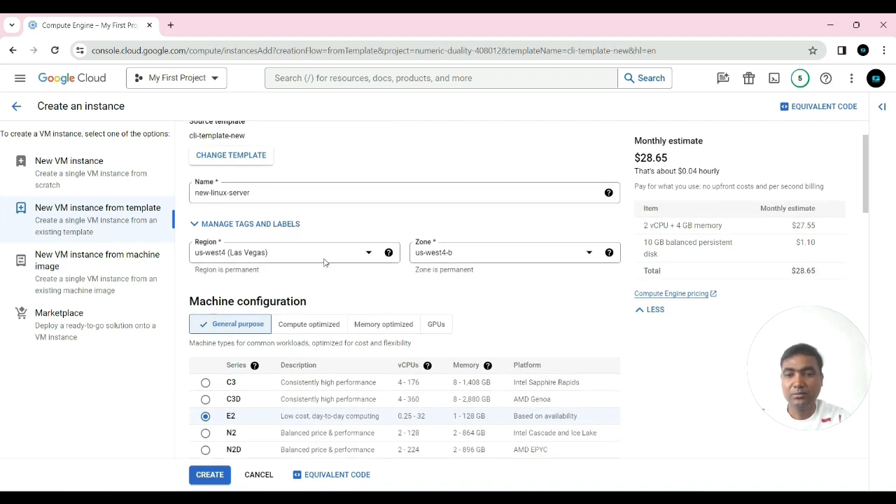
click(326, 253)
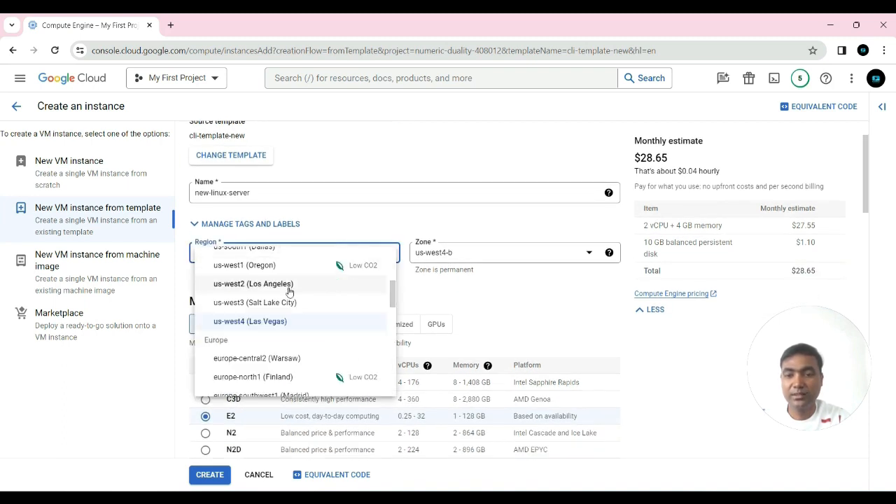
scroll(287, 293, up, 5)
click(266, 350)
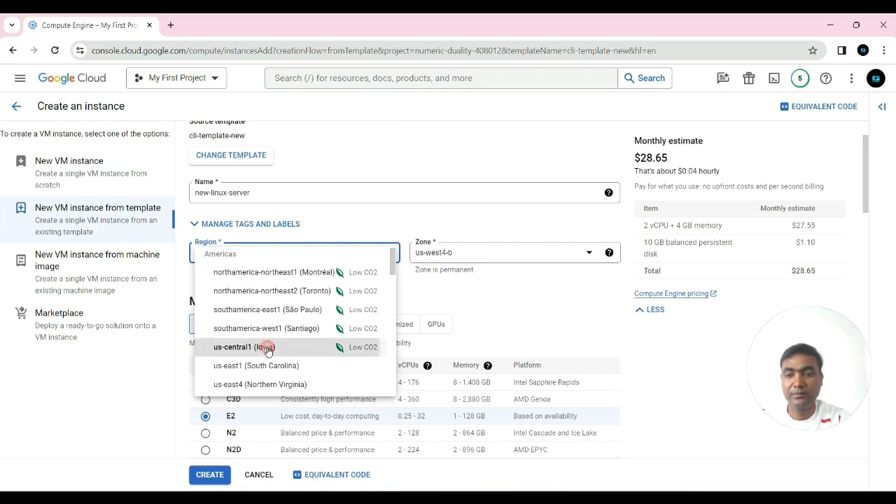
Review the boot disk's operating system choices and apply Debian GNU/Linux 11 (bullseye) on a 10 GB standard persistent disk.
scroll(515, 321, down, 8)
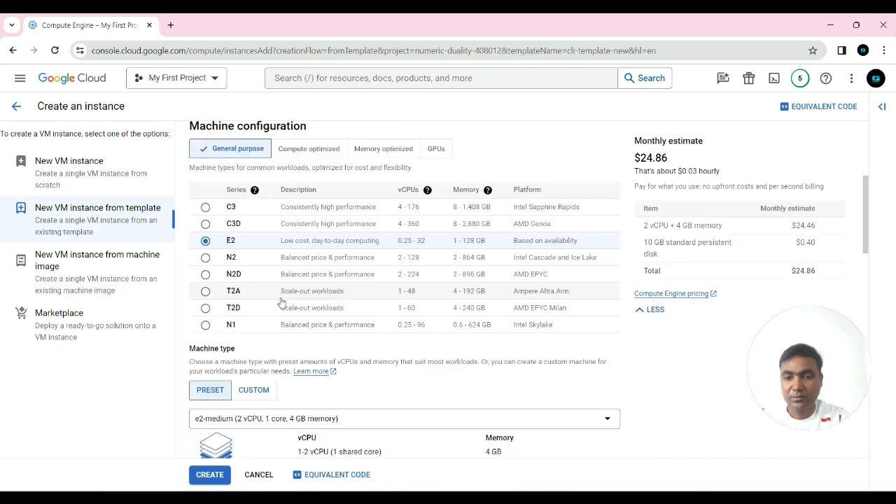
scroll(379, 307, down, 4)
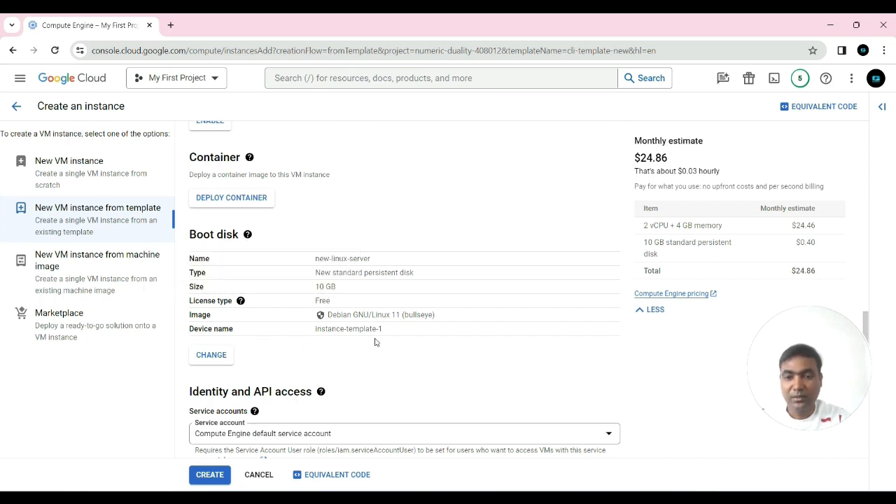
click(216, 355)
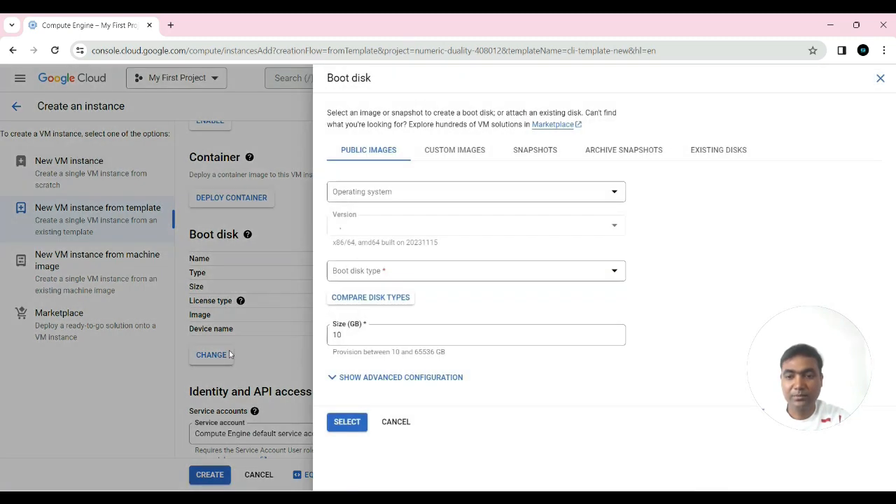
click(393, 191)
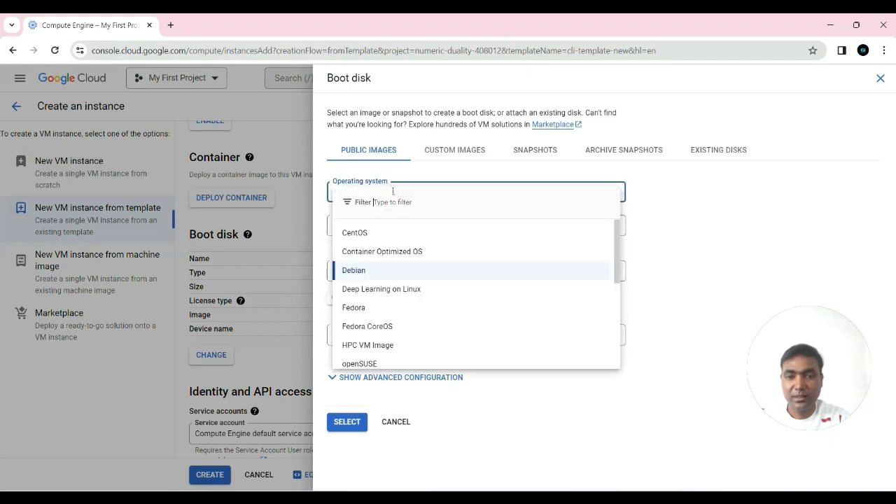
scroll(382, 301, down, 2)
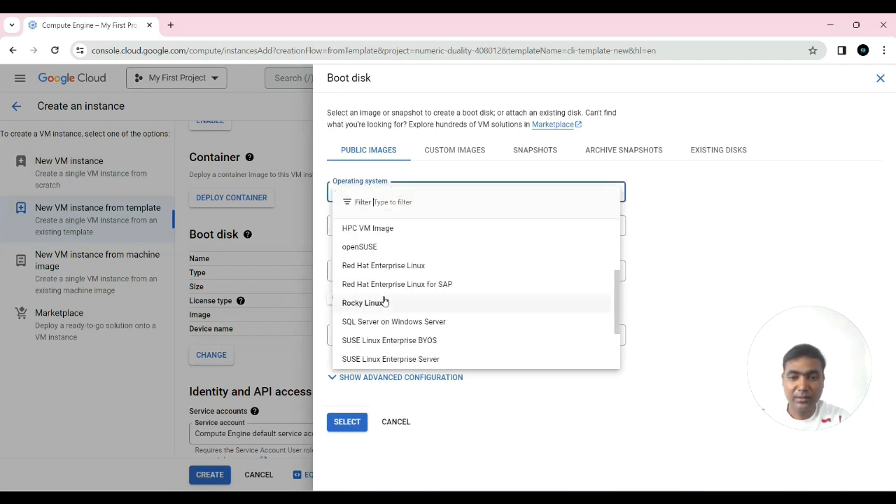
scroll(435, 298, down, 2)
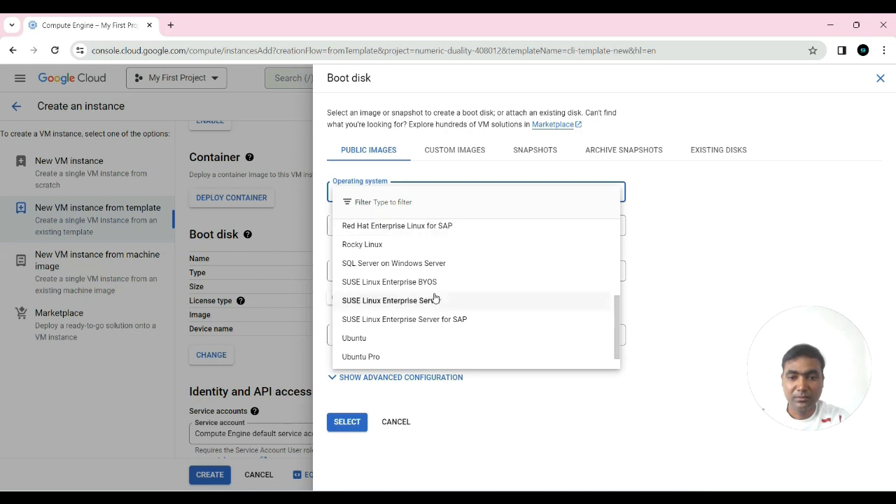
scroll(392, 329, down, 1)
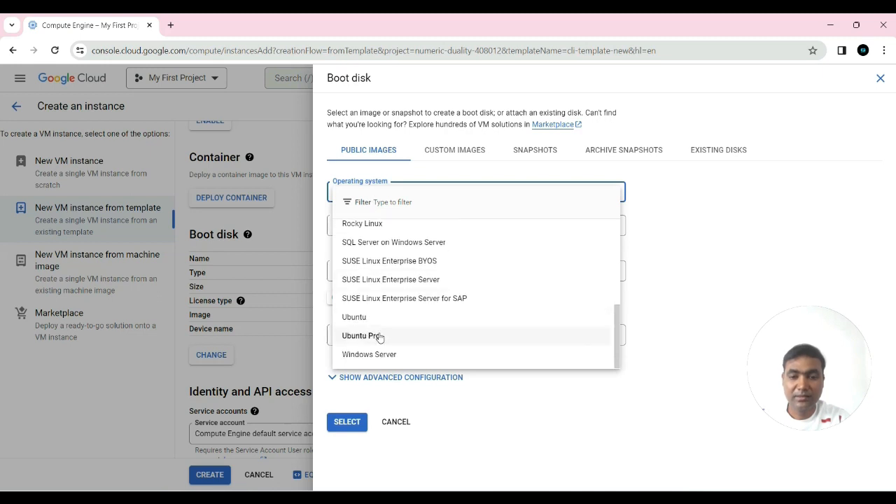
click(687, 299)
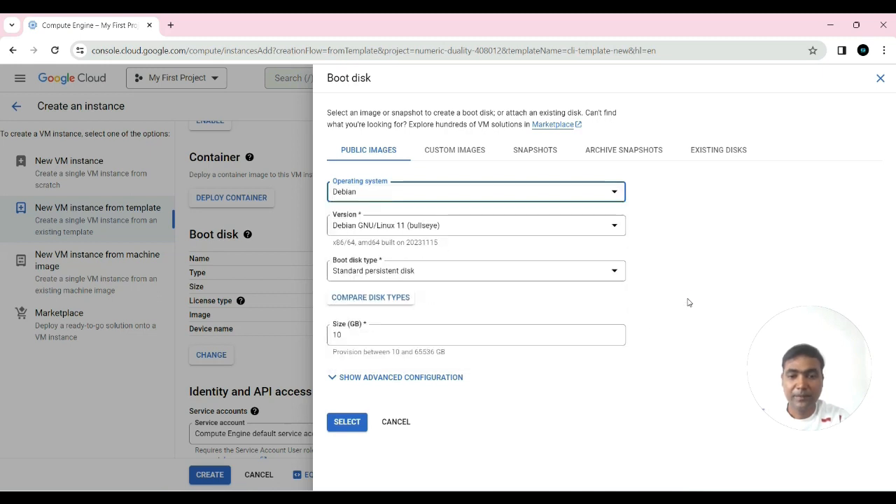
click(346, 423)
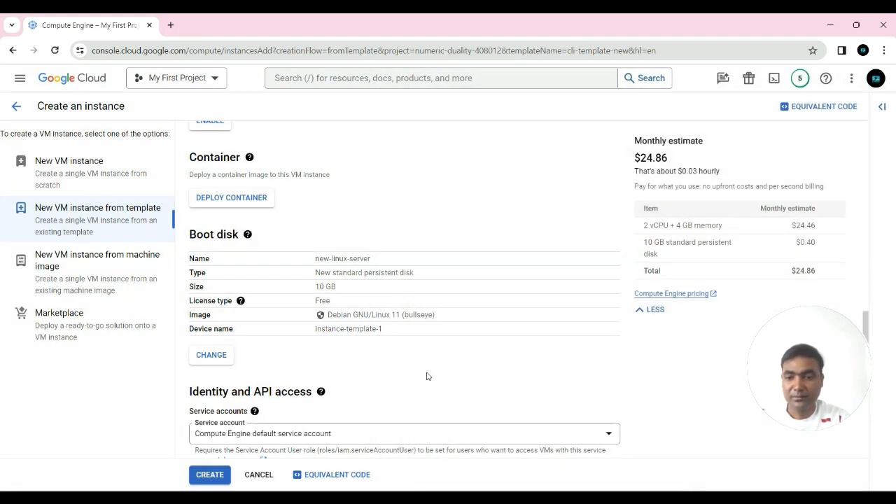
Allow HTTP and HTTPS traffic in the instance's firewall settings.
scroll(427, 377, down, 5)
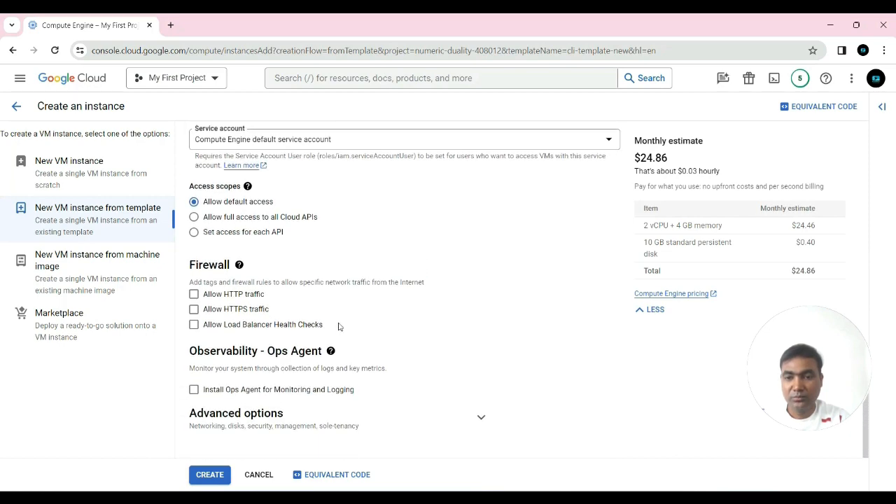
click(193, 295)
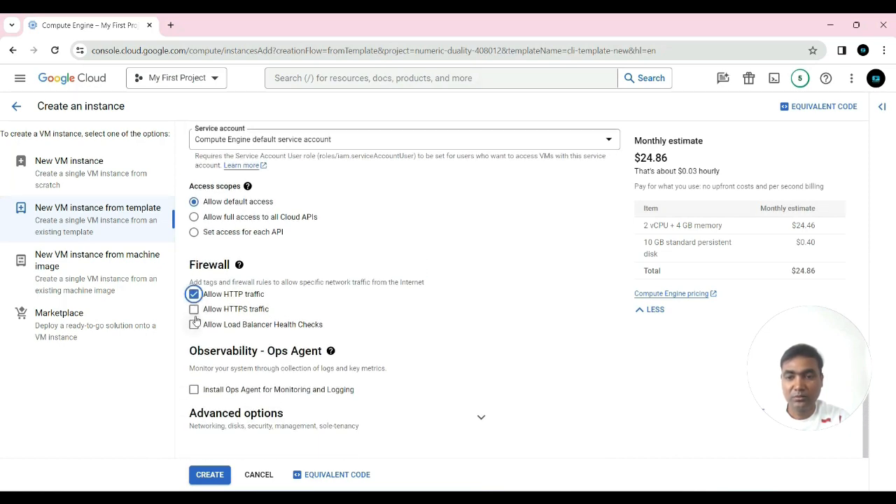
click(194, 310)
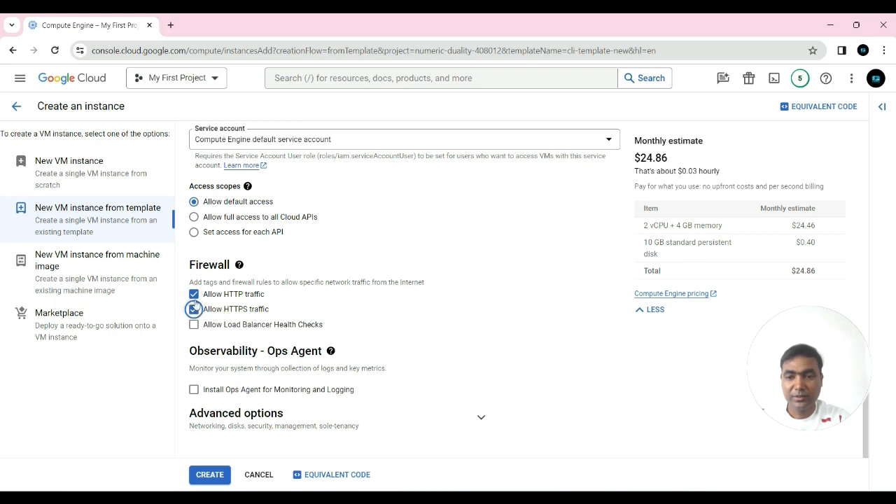
Examine the advanced networking options, including network tags, hostname, bandwidth and network interfaces.
click(480, 418)
scroll(443, 355, down, 2)
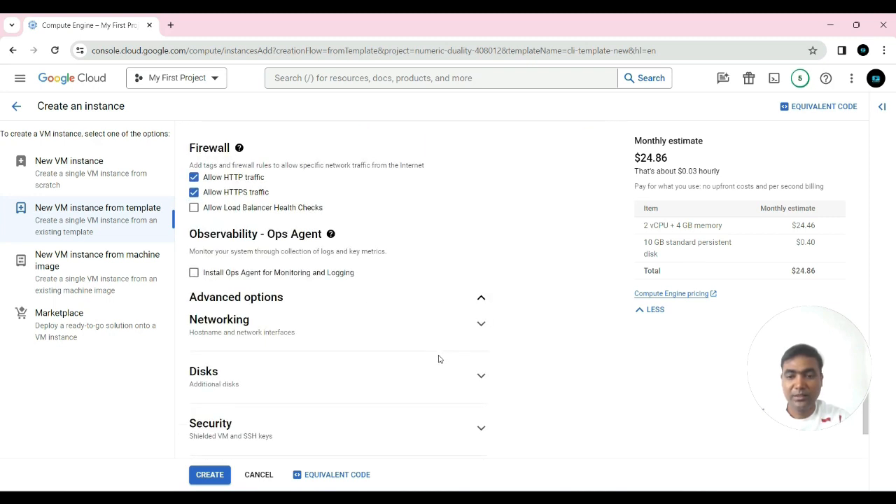
click(480, 324)
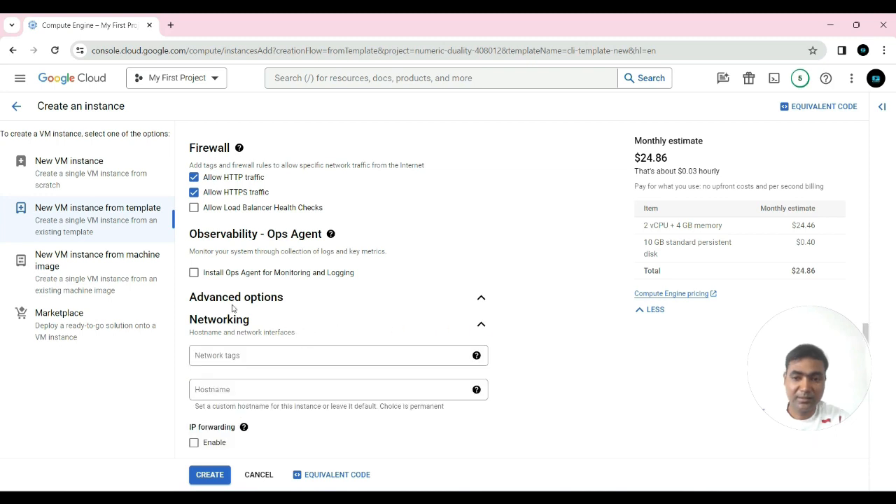
scroll(326, 317, down, 2)
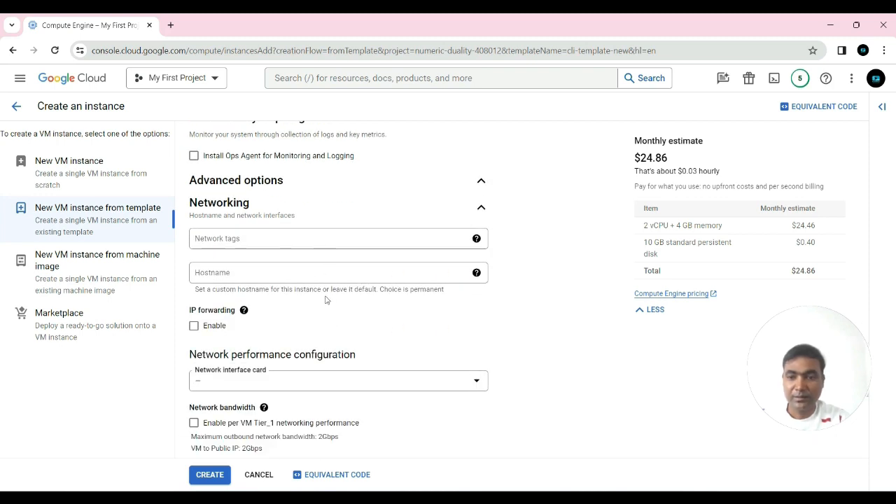
scroll(370, 340, down, 3)
scroll(372, 340, down, 1)
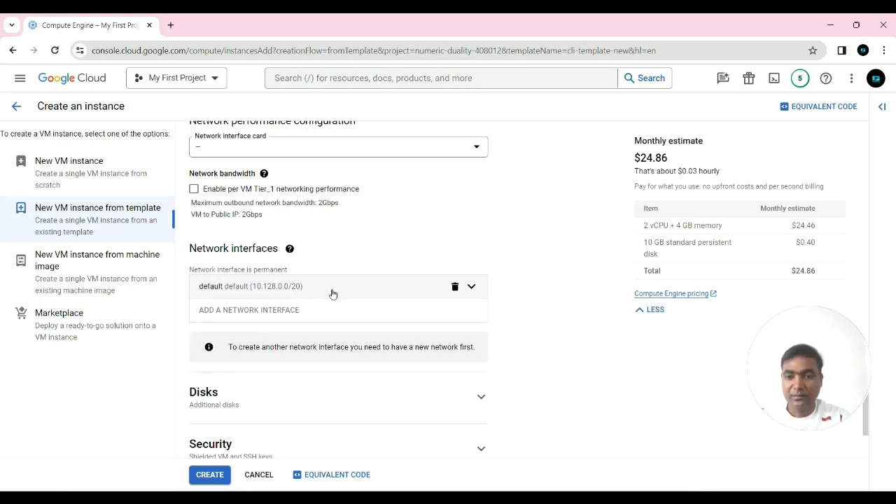
scroll(316, 388, down, 2)
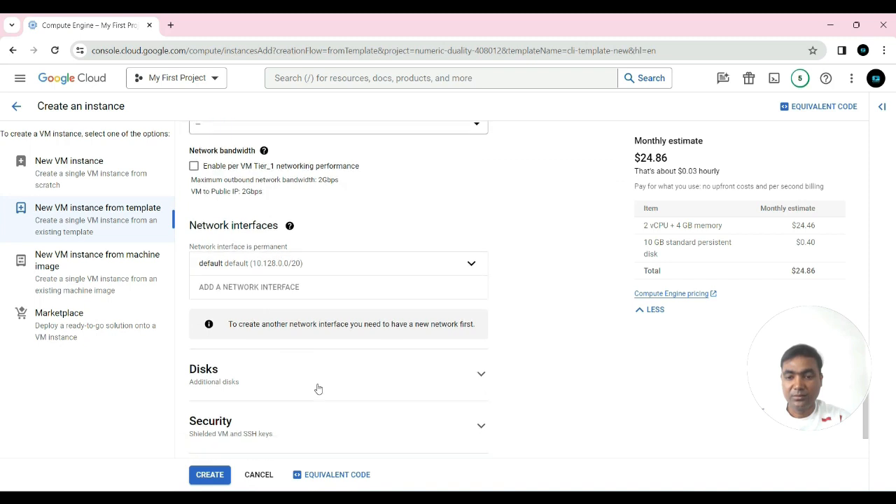
Create the VM instance, check its status and refresh the VM instances list.
click(211, 478)
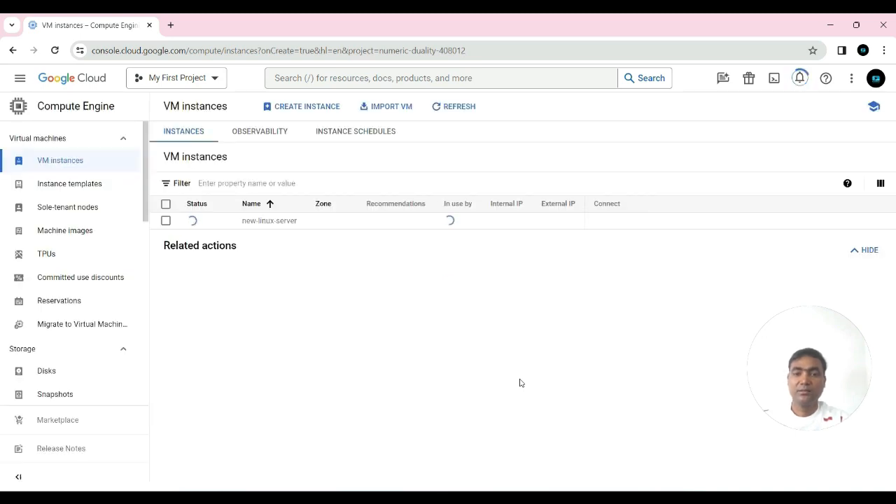
mouse_move(193, 229)
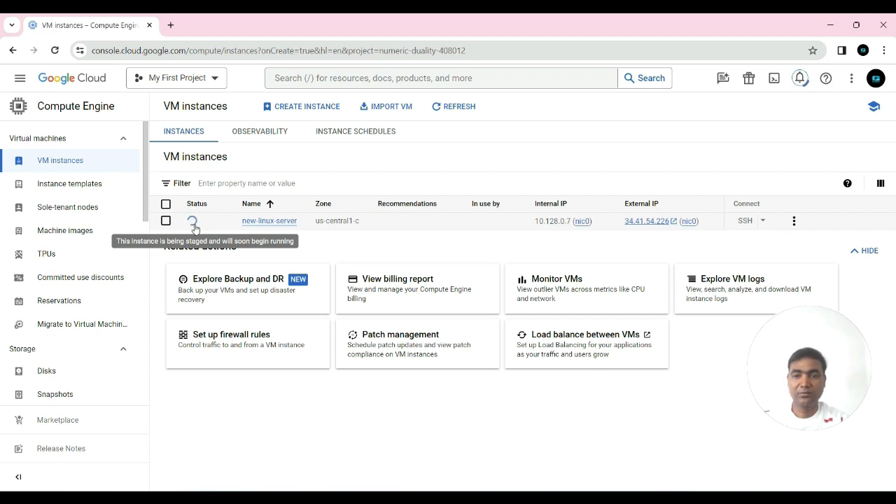
click(448, 109)
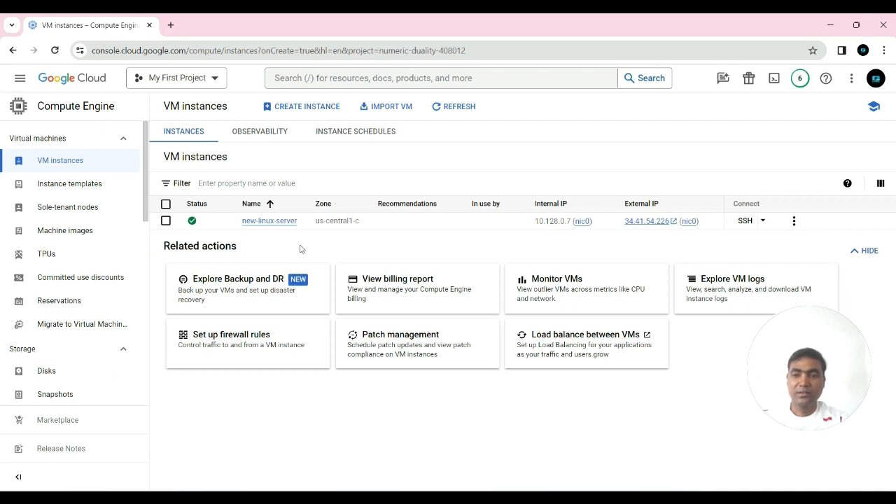
Delete the instance template cli-template-new, entering the word "delete" as confirmation.
click(72, 191)
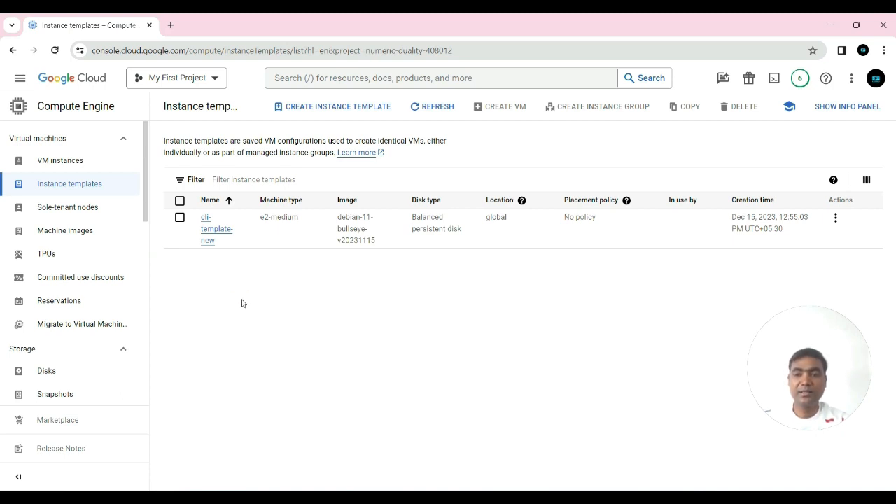
click(180, 217)
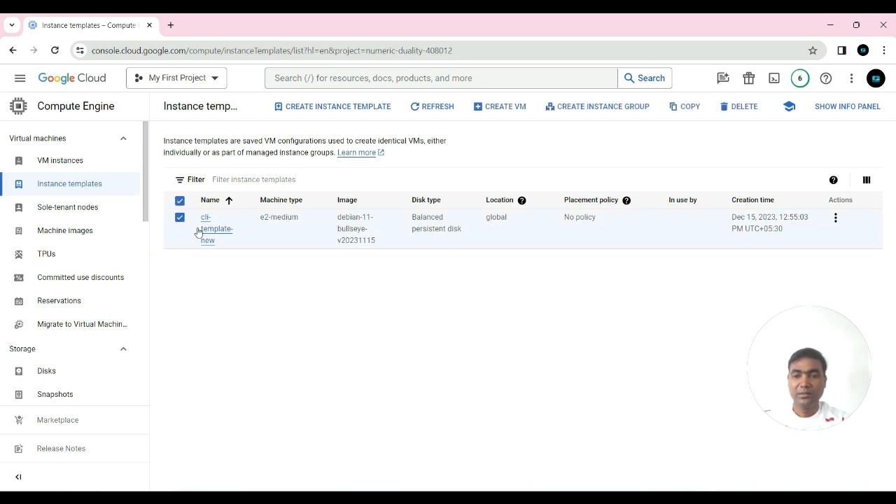
click(736, 109)
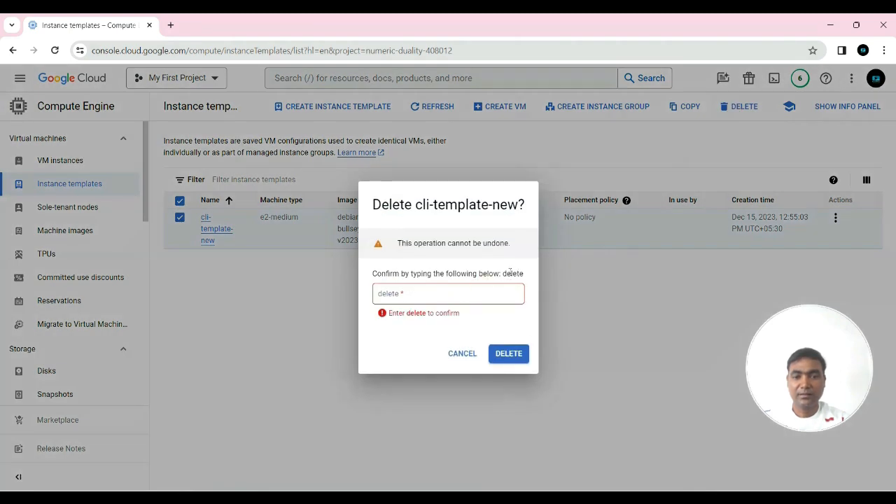
drag(502, 273, 526, 276)
key(ctrl+c)
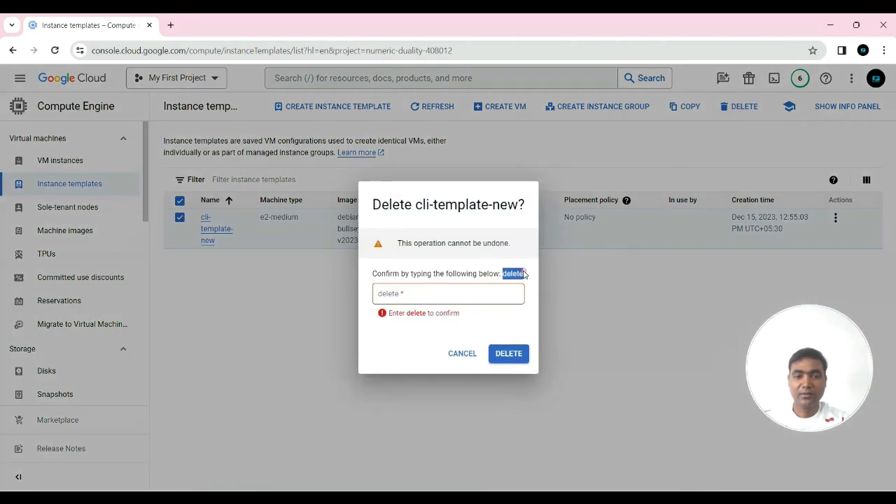
click(387, 298)
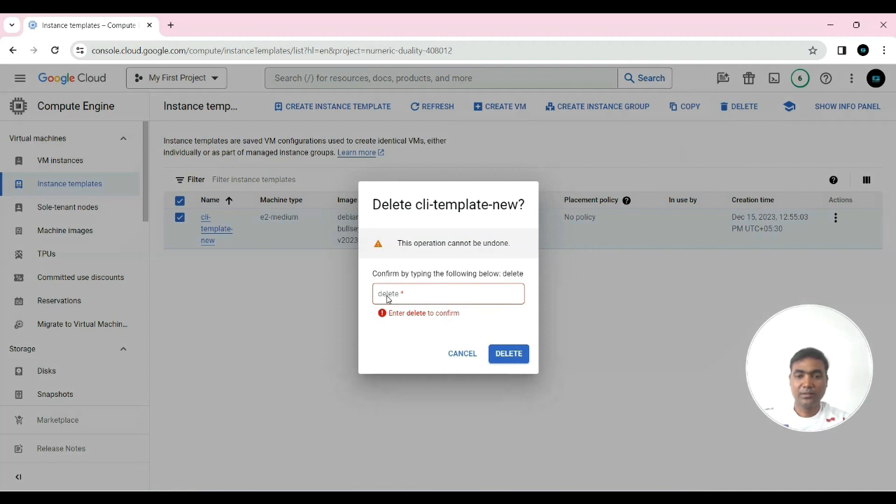
key(ctrl+v)
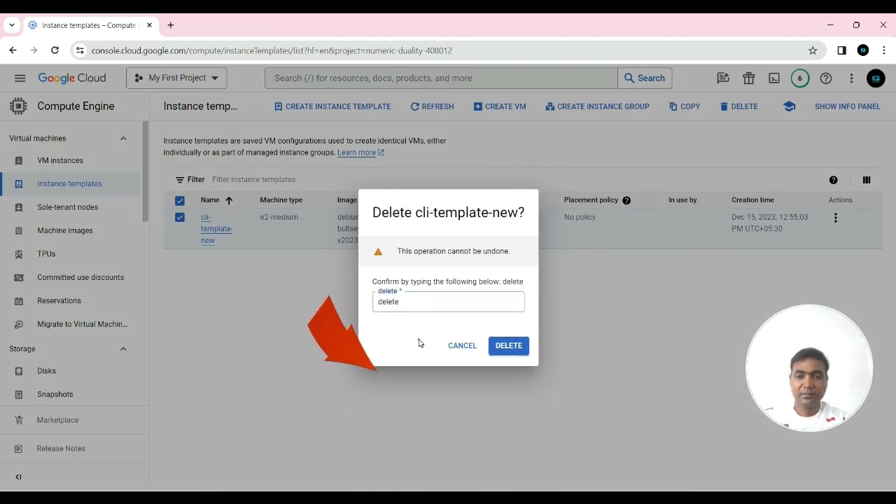
click(504, 345)
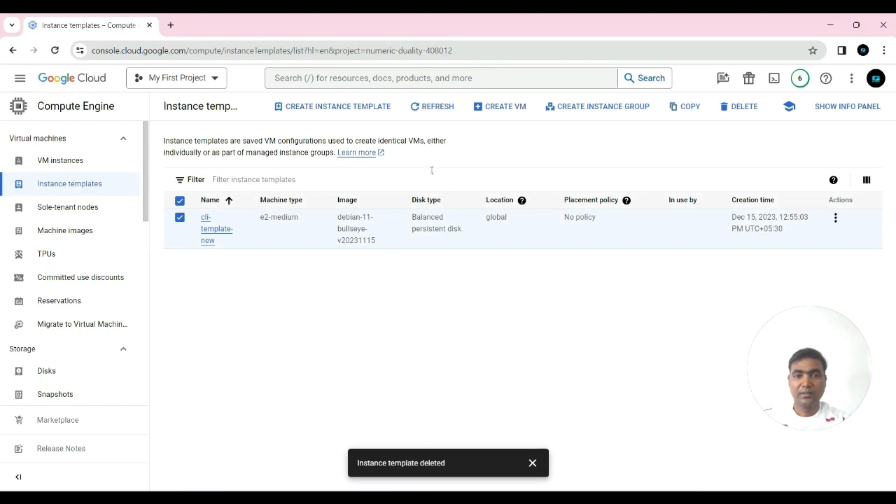
Refresh the instance templates list and check the VM instances list for new-linux-server.
click(431, 109)
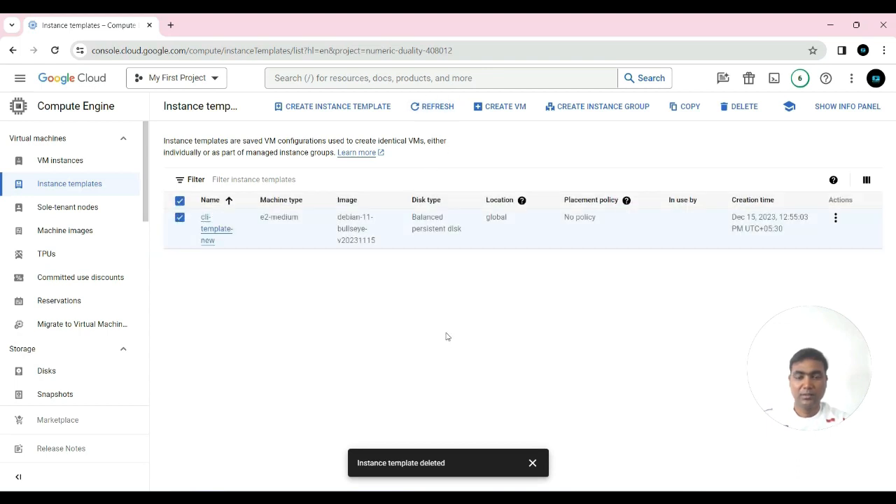
click(424, 109)
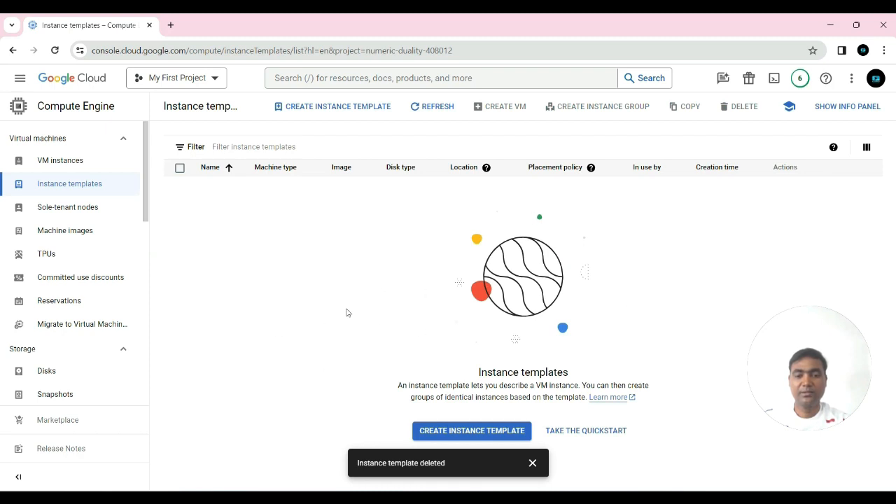
click(54, 160)
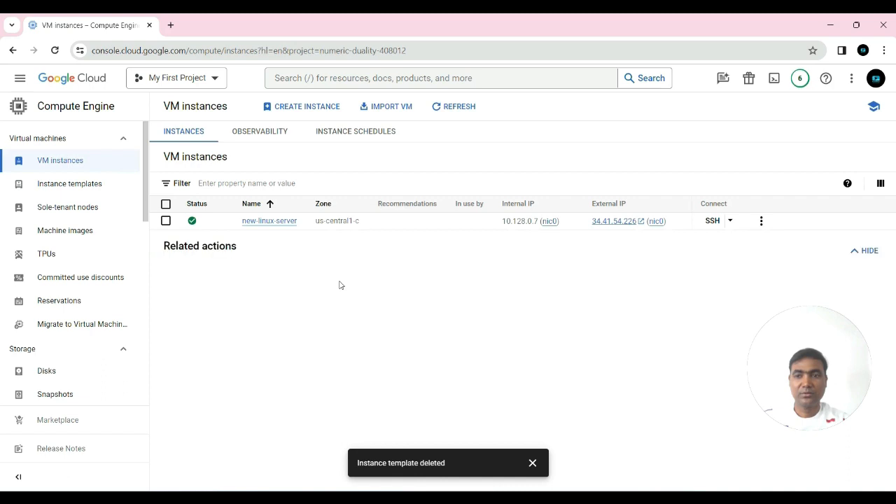